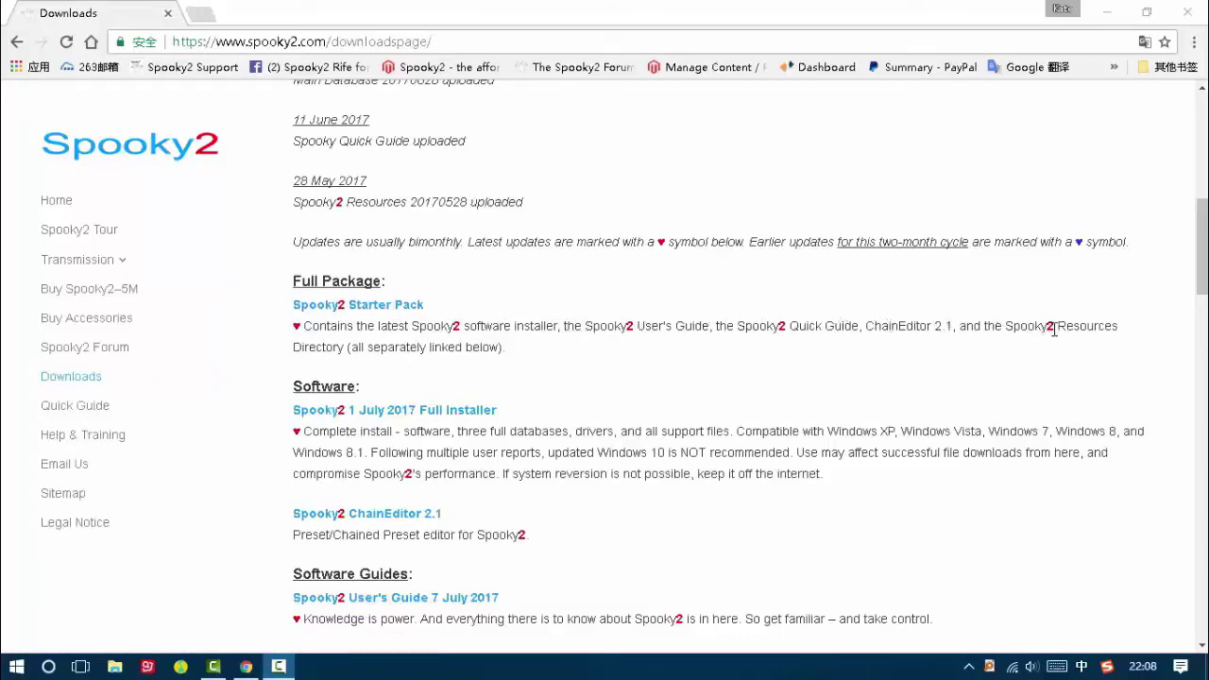
Download the Spooky2 Starter Pack and show the downloaded zip file in its folder.
{"action": "left_click", "coordinate": [361, 308]}
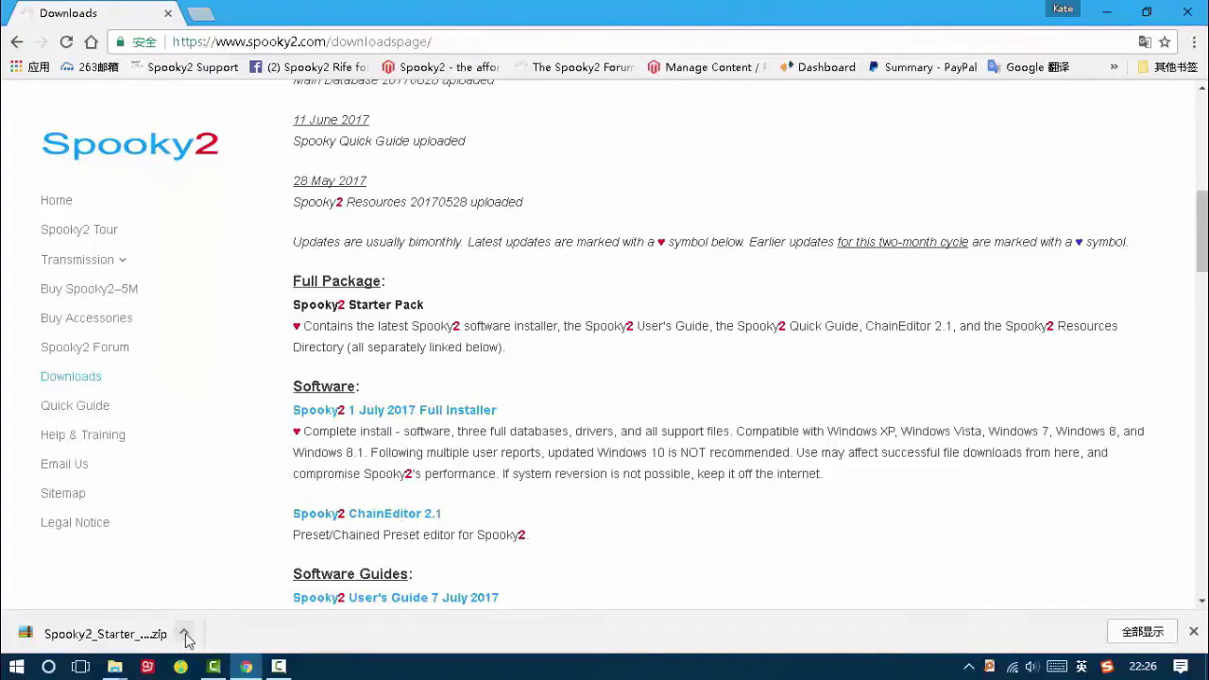
{"action": "left_click", "coordinate": [185, 635]}
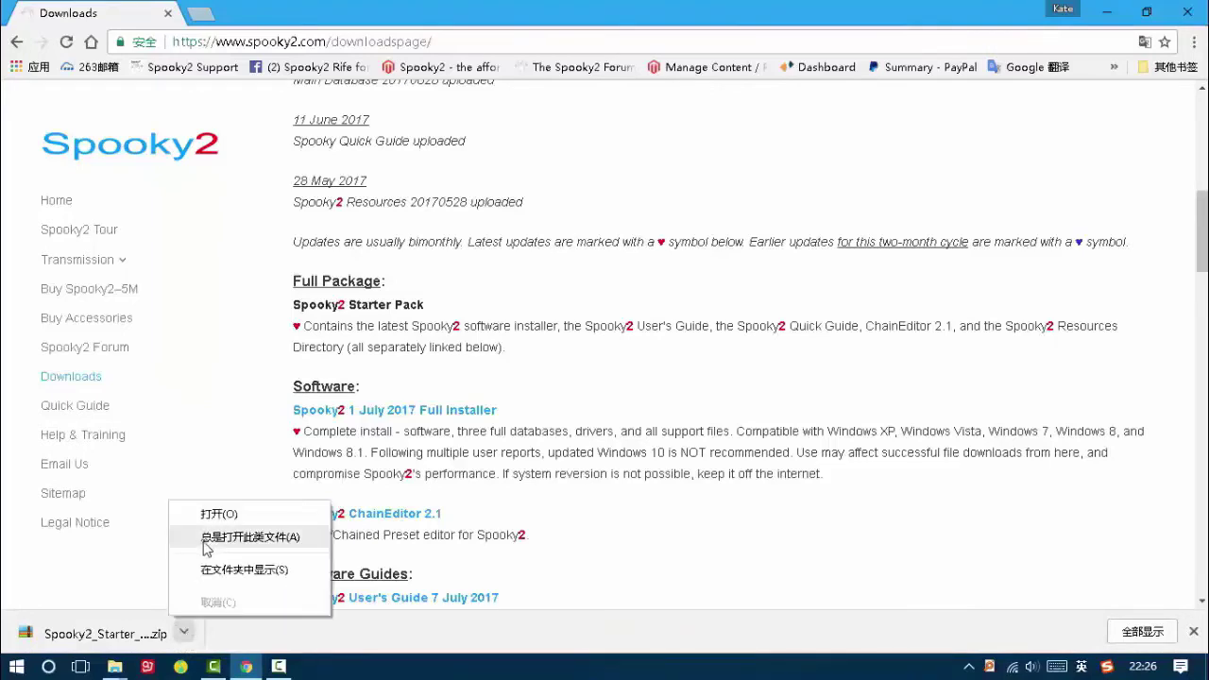
{"action": "left_click", "coordinate": [211, 573]}
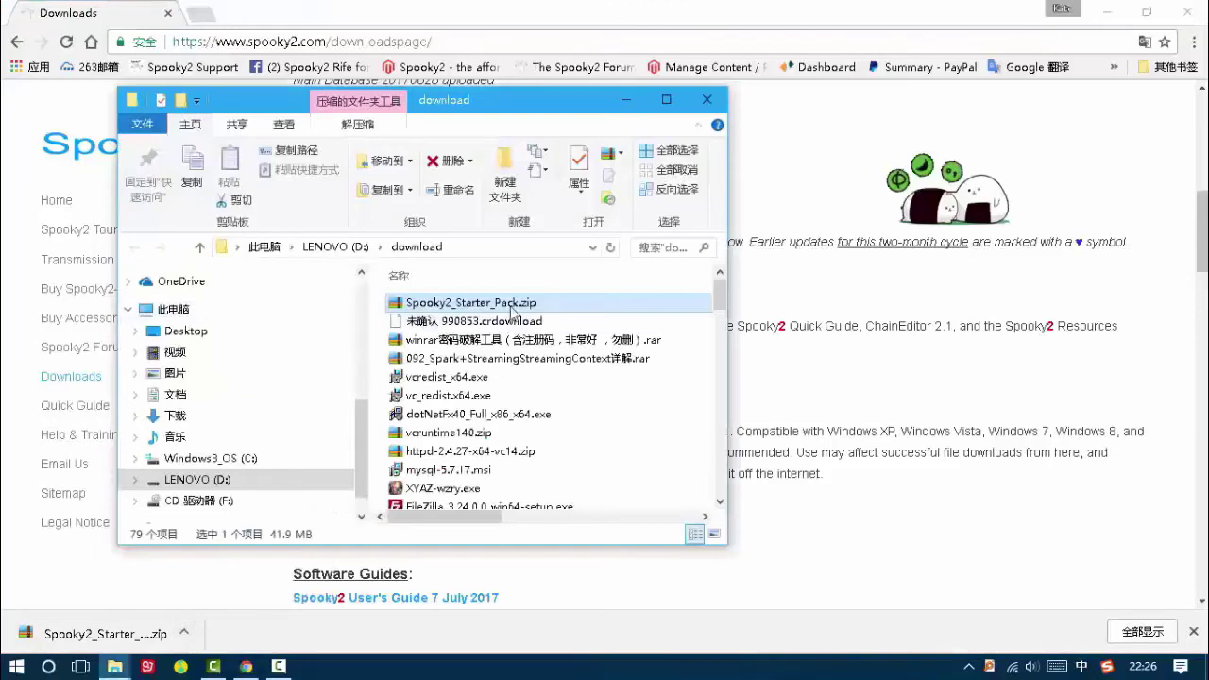
Open Spooky2_Setup_20170707.exe.zip from the Spooky2_Starter_Pack folder inside the downloaded Spooky2_Starter_Pack.zip archive.
{"action": "double_click", "coordinate": [515, 304]}
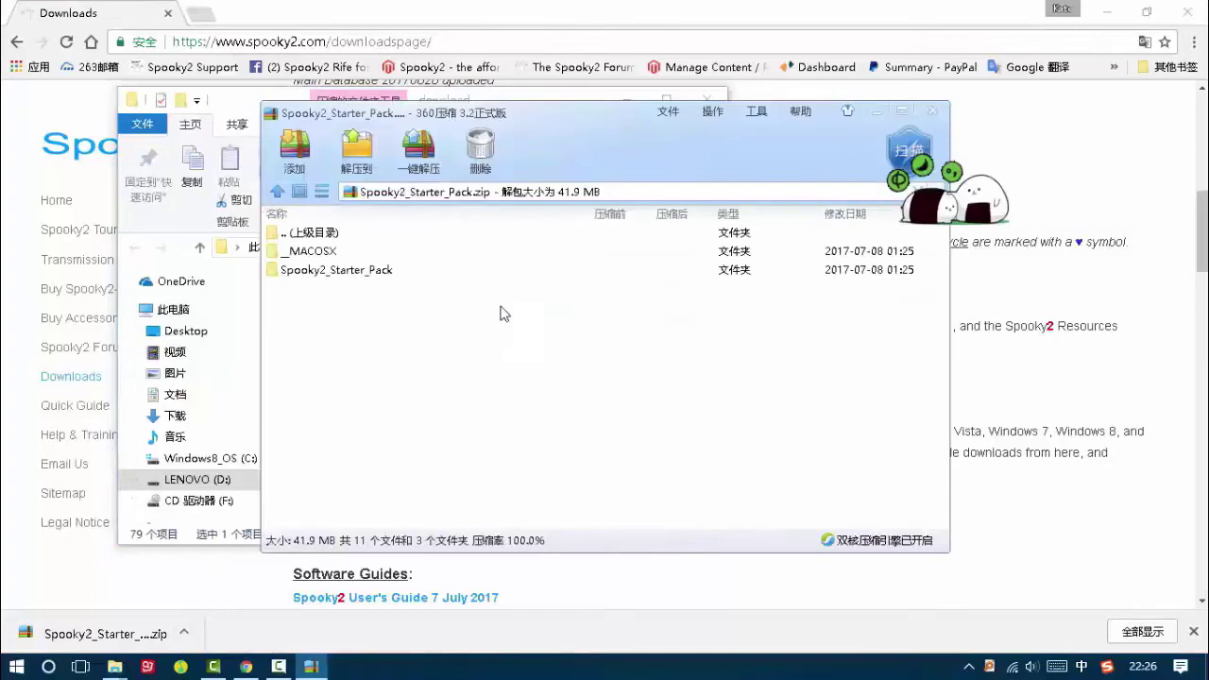
{"action": "left_click", "coordinate": [327, 274]}
{"action": "double_click", "coordinate": [327, 274]}
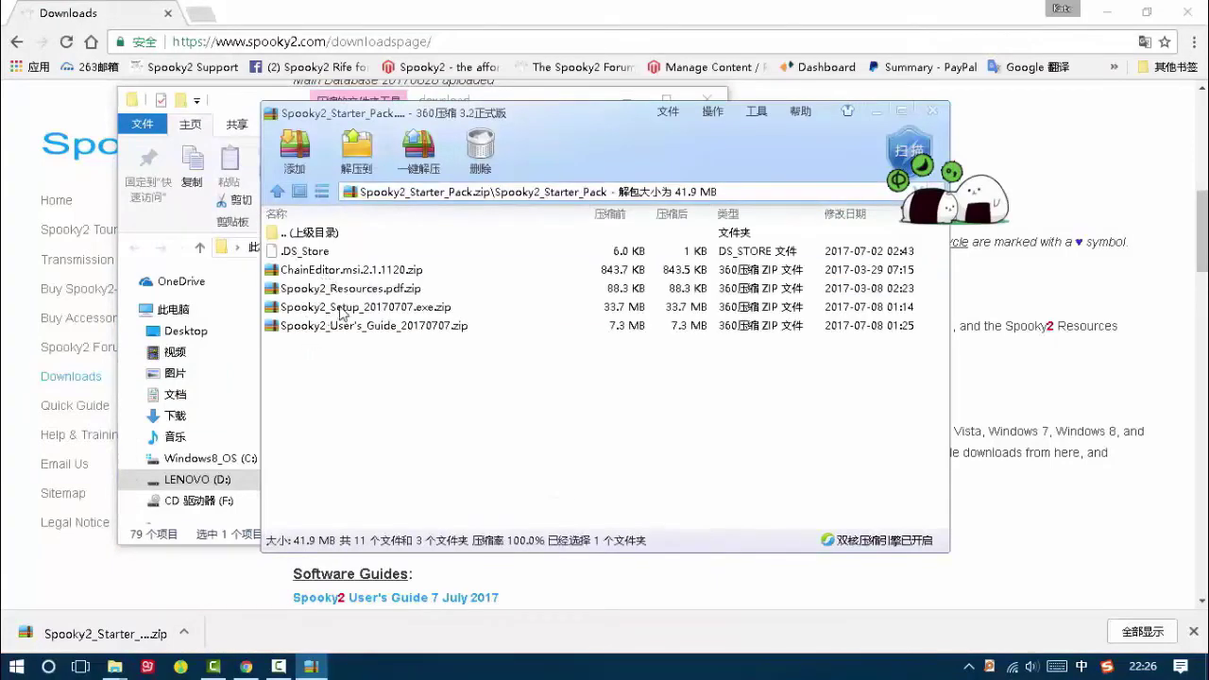
{"action": "double_click", "coordinate": [366, 312]}
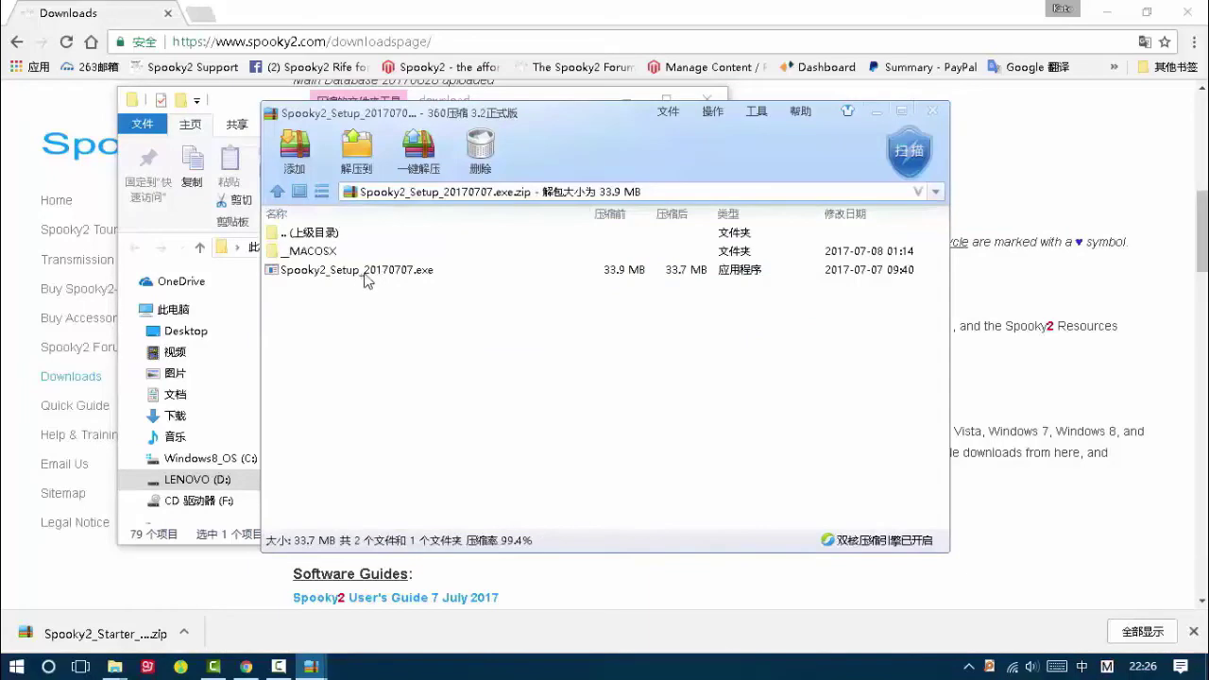
Run Spooky2_Setup_20170707.exe with permission to make changes and choose English as the installation language.
{"action": "double_click", "coordinate": [365, 278]}
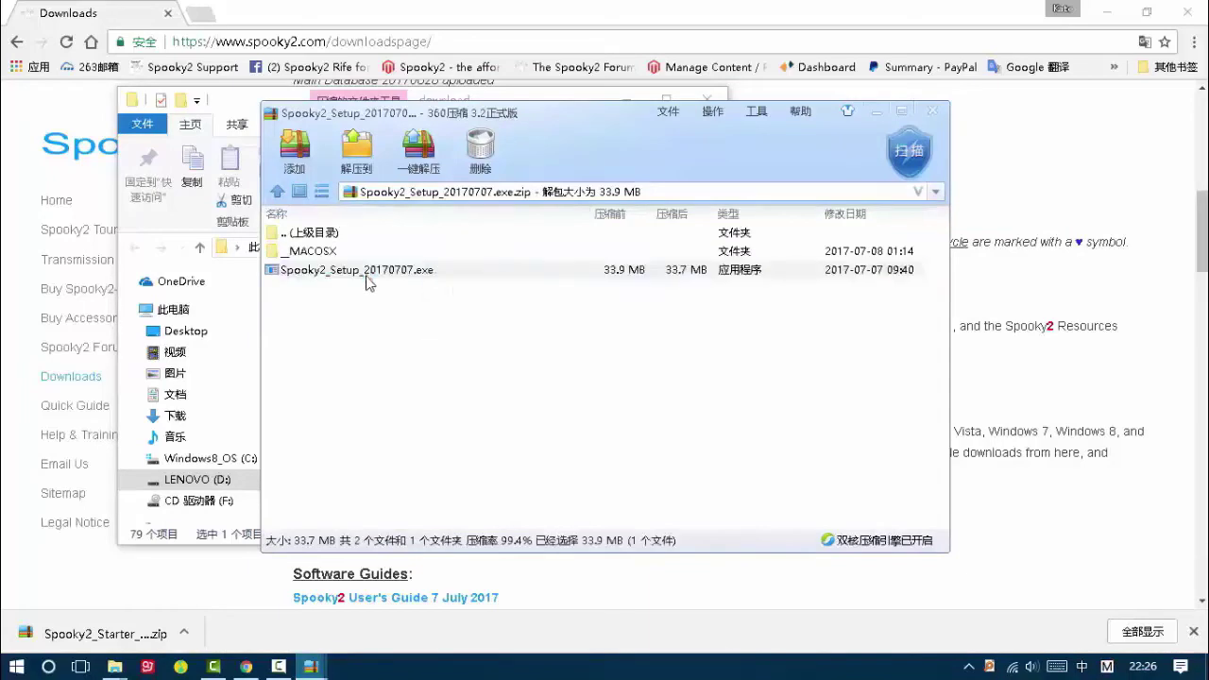
{"action": "left_click", "coordinate": [368, 280]}
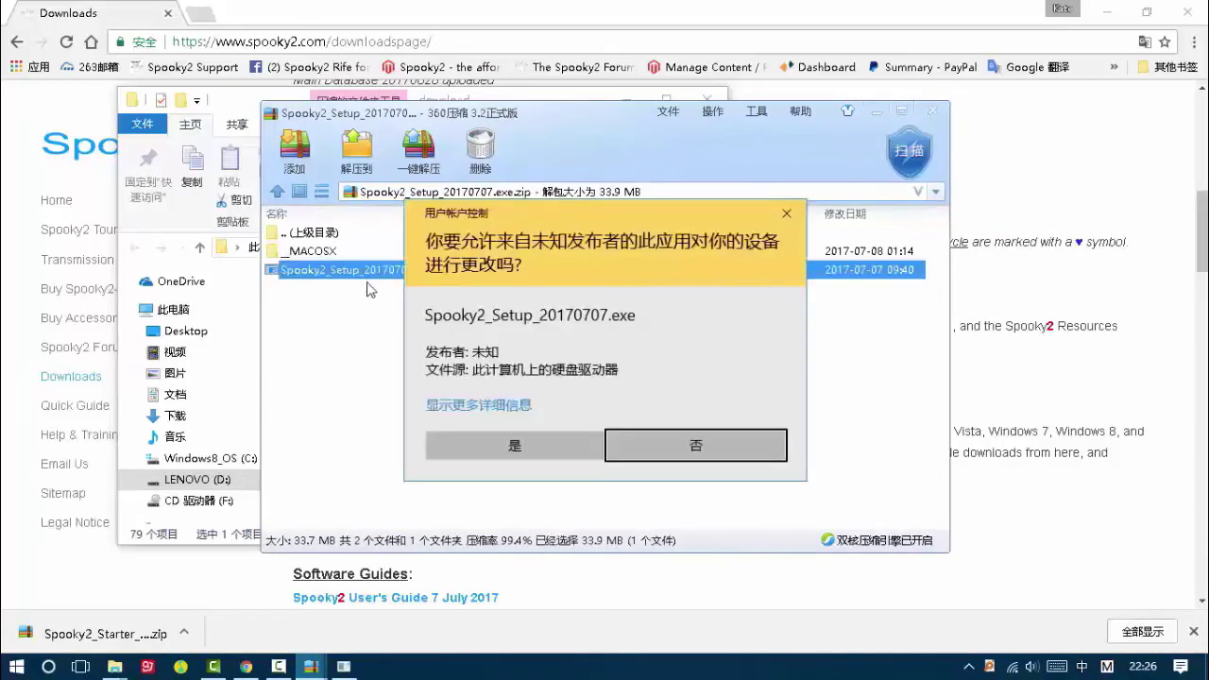
{"action": "left_click", "coordinate": [506, 446]}
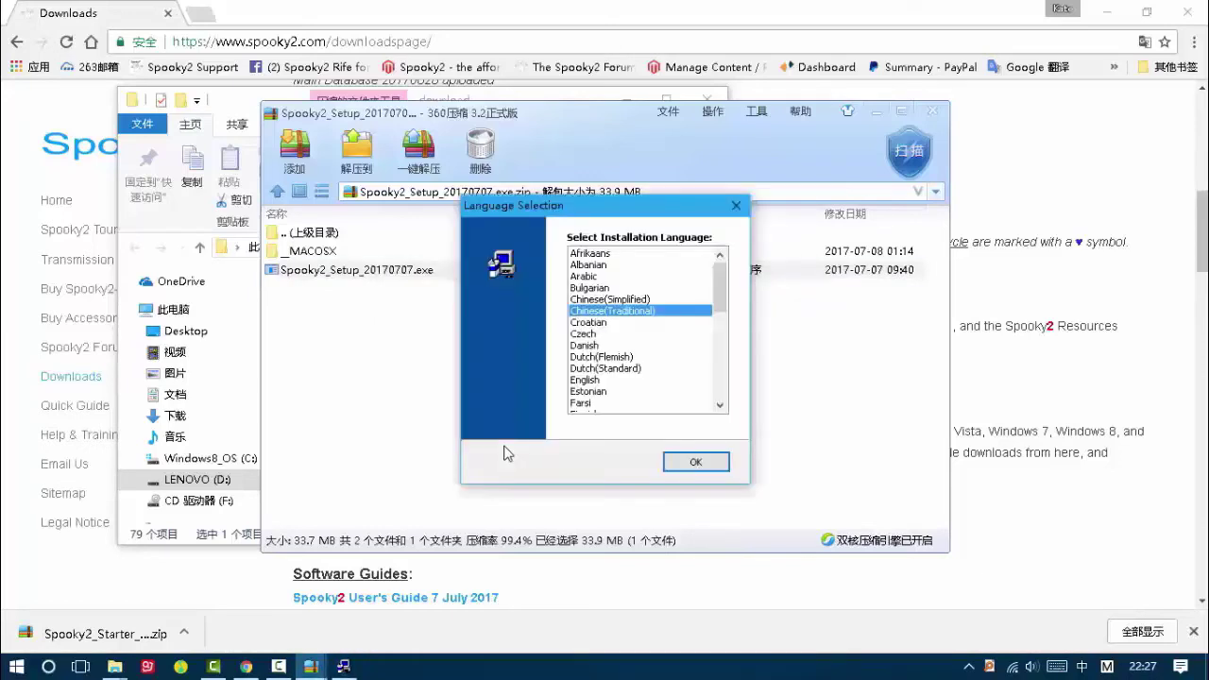
{"action": "key", "text": "e"}
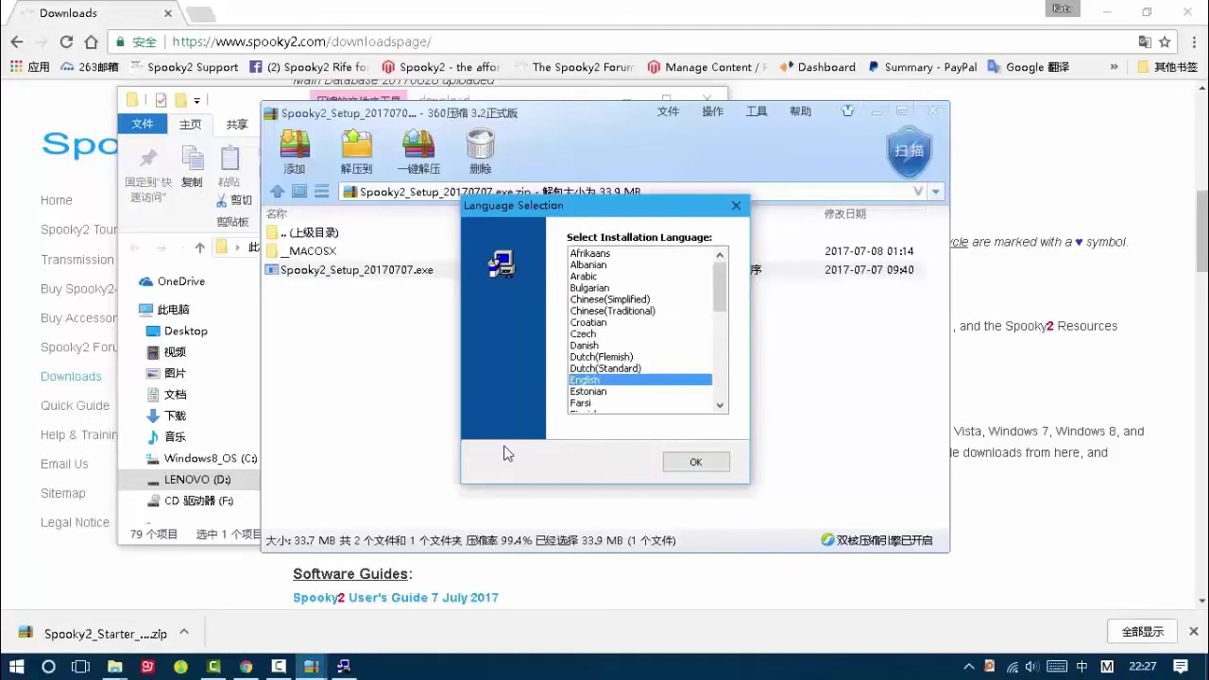
{"action": "key", "text": "Return"}
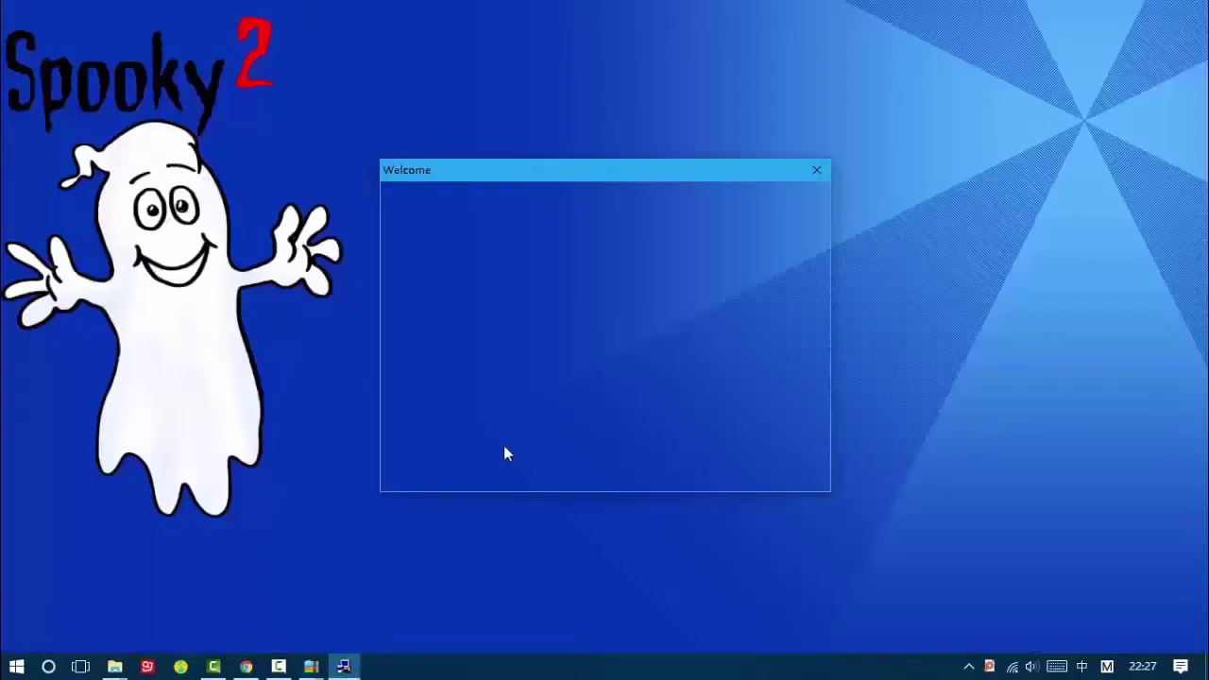
Accept the license agreement, install Spooky2 to C:\Spooky2, and finish setup with the program set to launch.
{"action": "key", "text": "Return"}
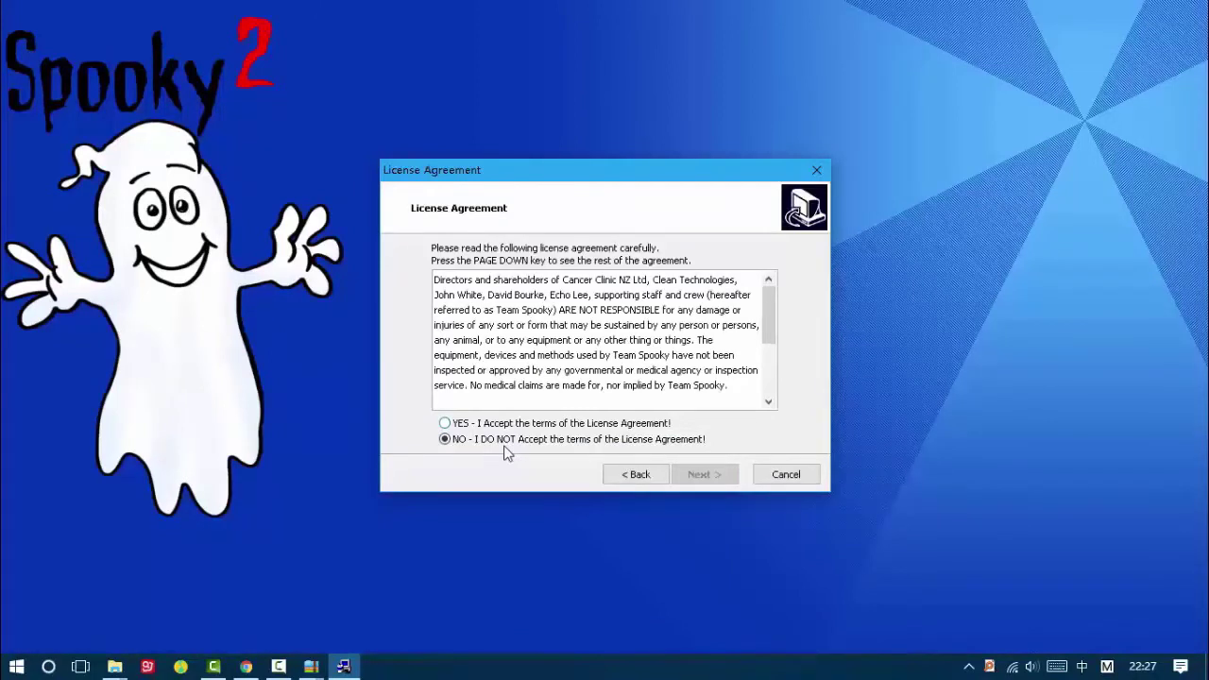
{"action": "key", "text": "Up"}
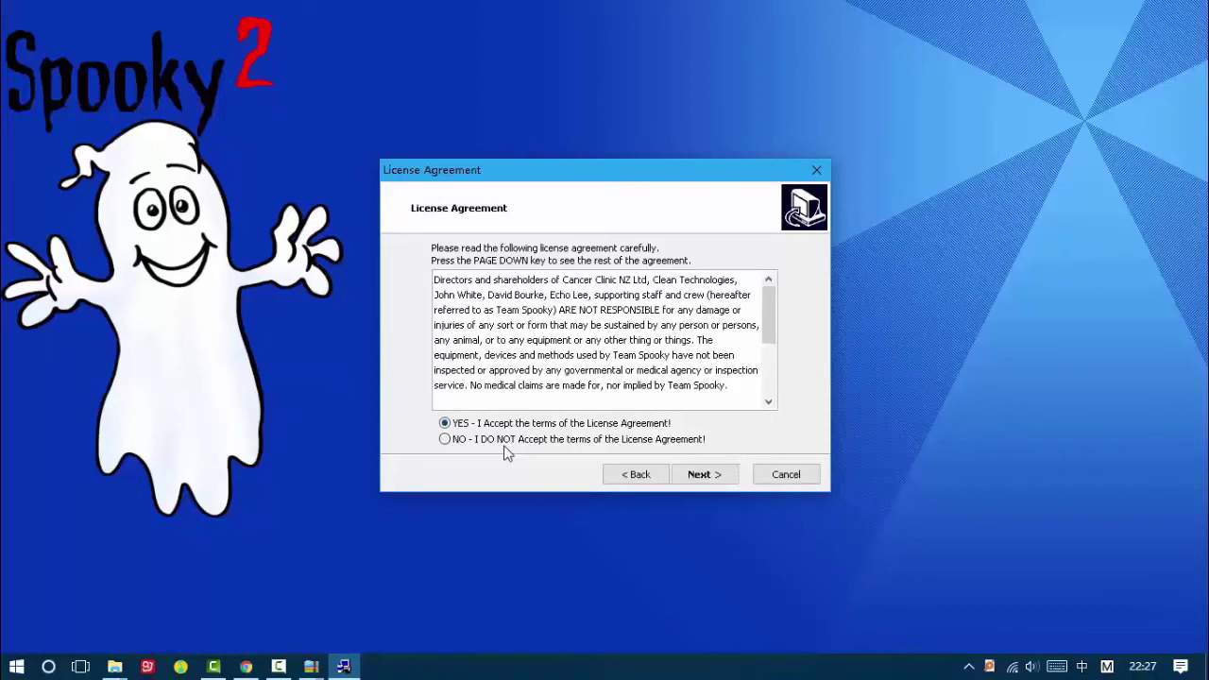
{"action": "key", "text": "Return"}
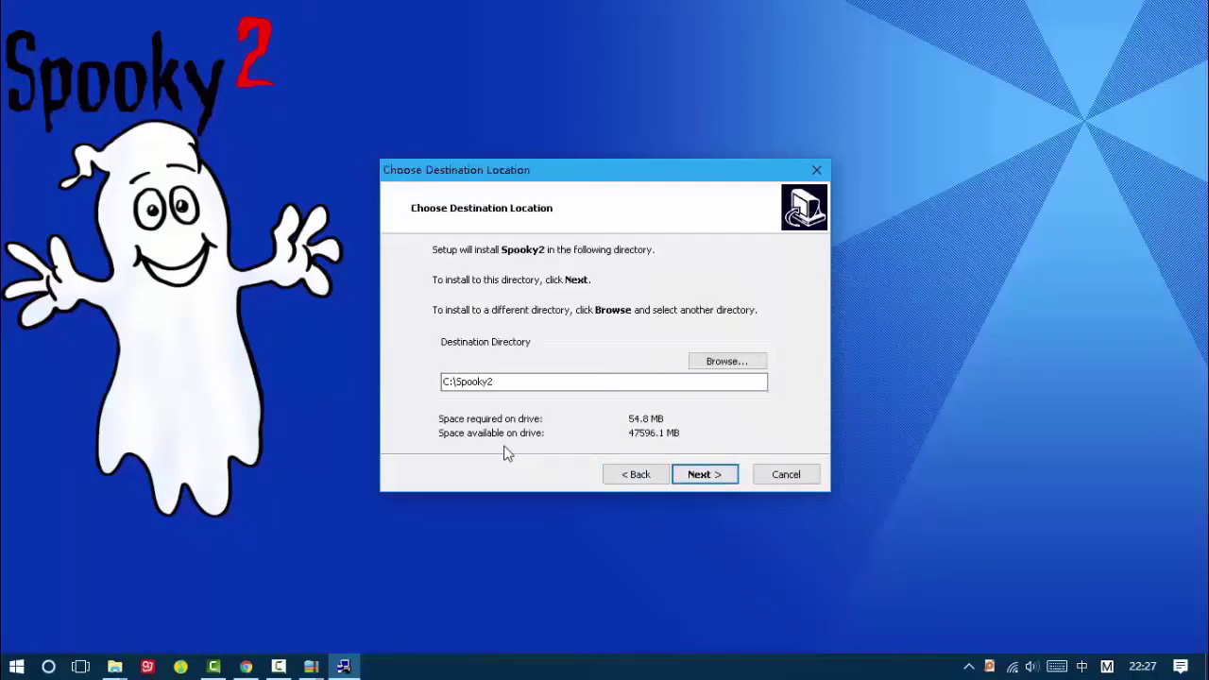
{"action": "key", "text": "Return"}
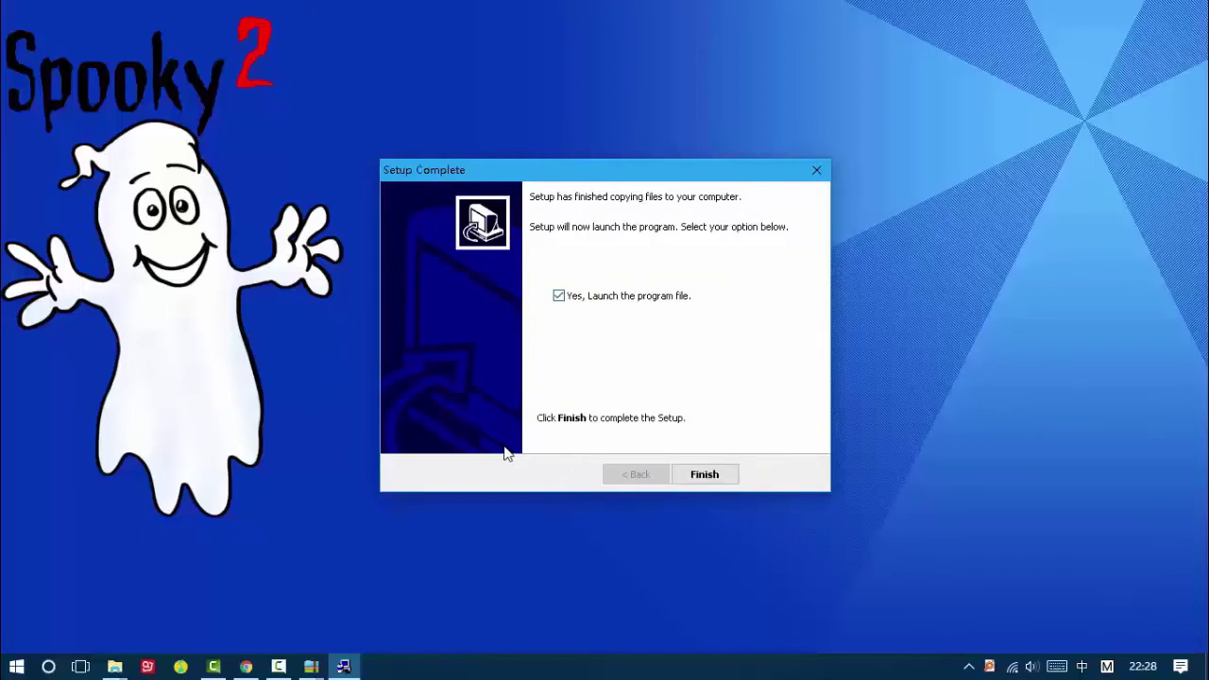
{"action": "key", "text": "Return"}
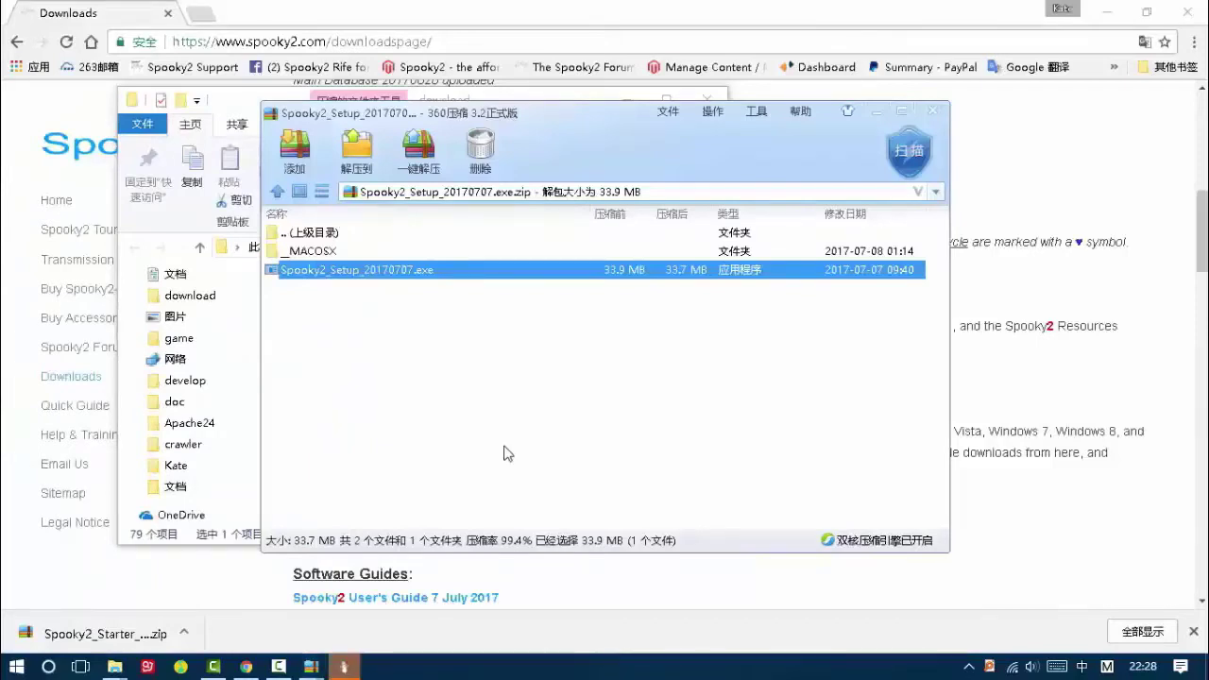
Accept the license of the CP210x USB to UART Bridge driver installer, continue its installation, and confirm exiting Spooky2.
{"action": "mouse_move", "coordinate": [344, 667]}
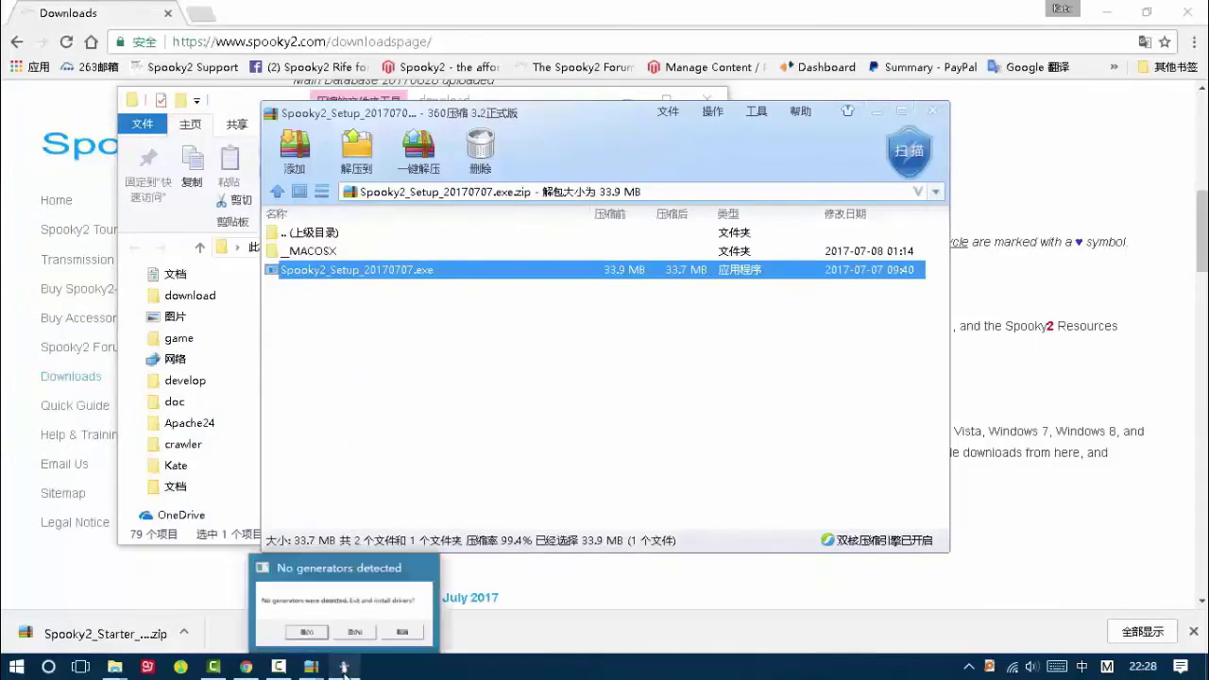
{"action": "left_click", "coordinate": [344, 667]}
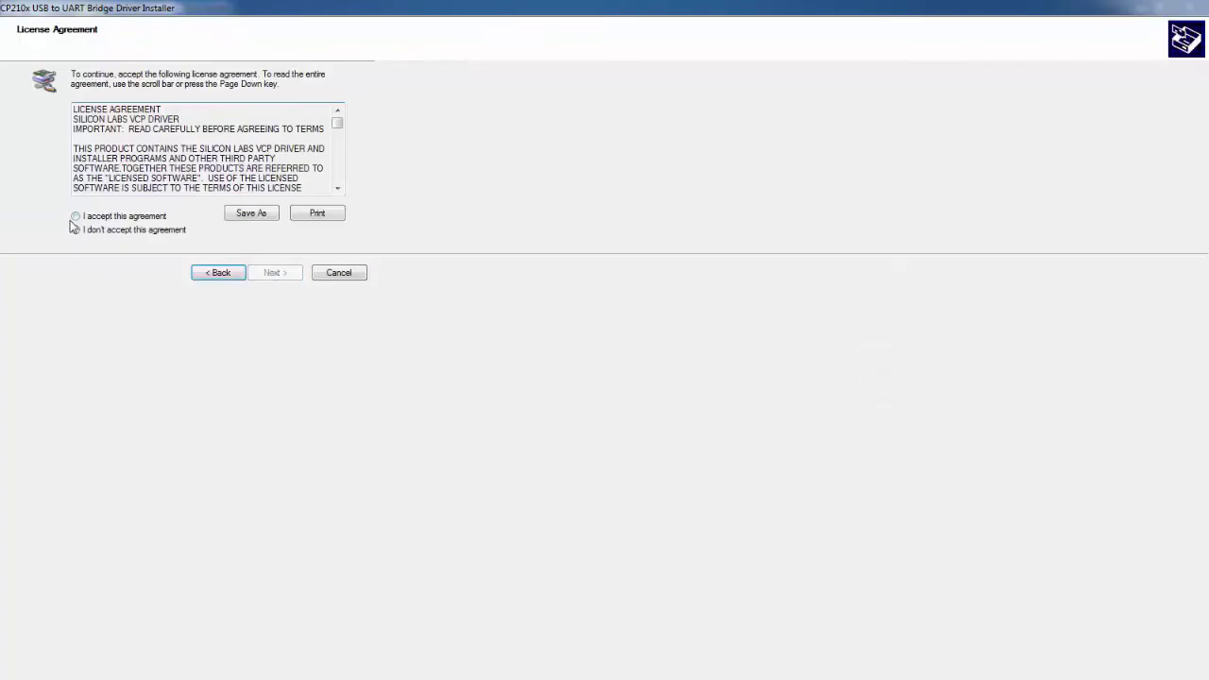
{"action": "left_click", "coordinate": [75, 216]}
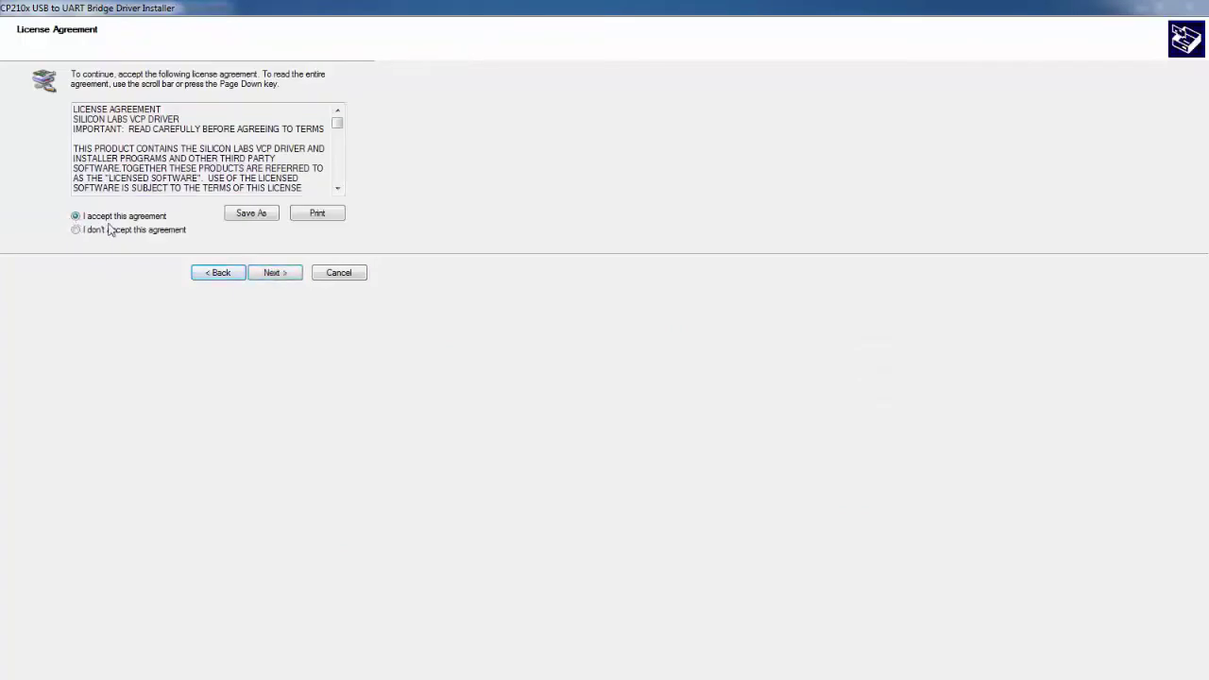
{"action": "left_click", "coordinate": [280, 274]}
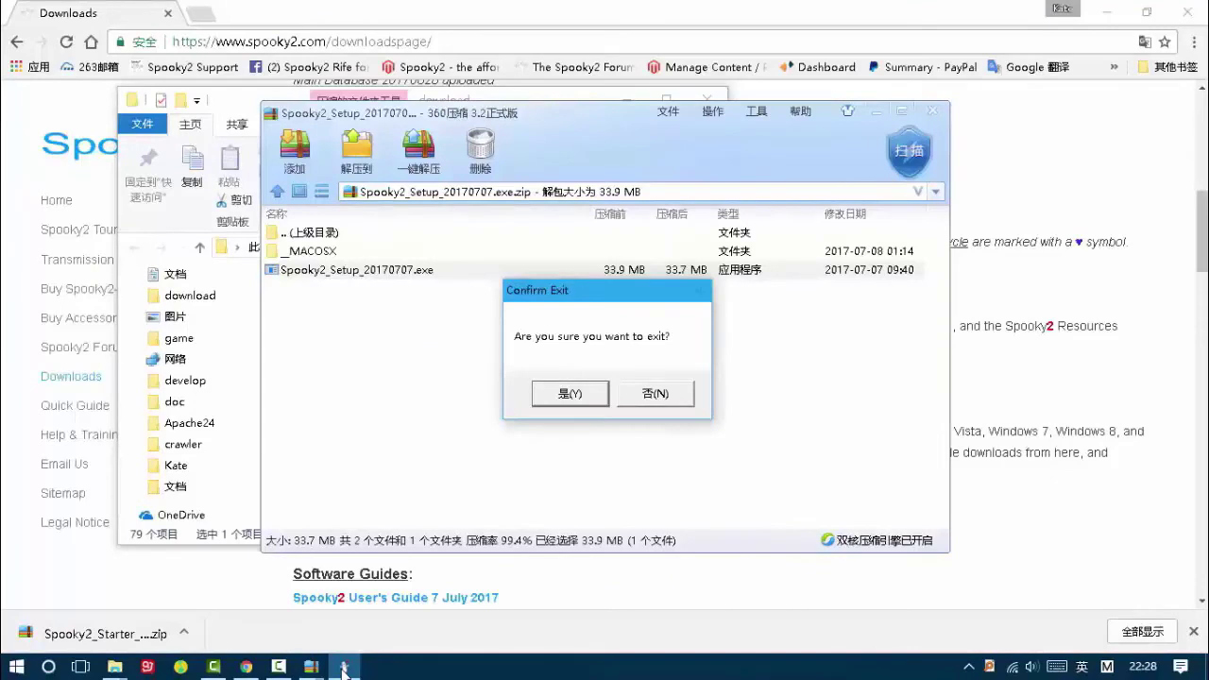
{"action": "key", "text": "Return"}
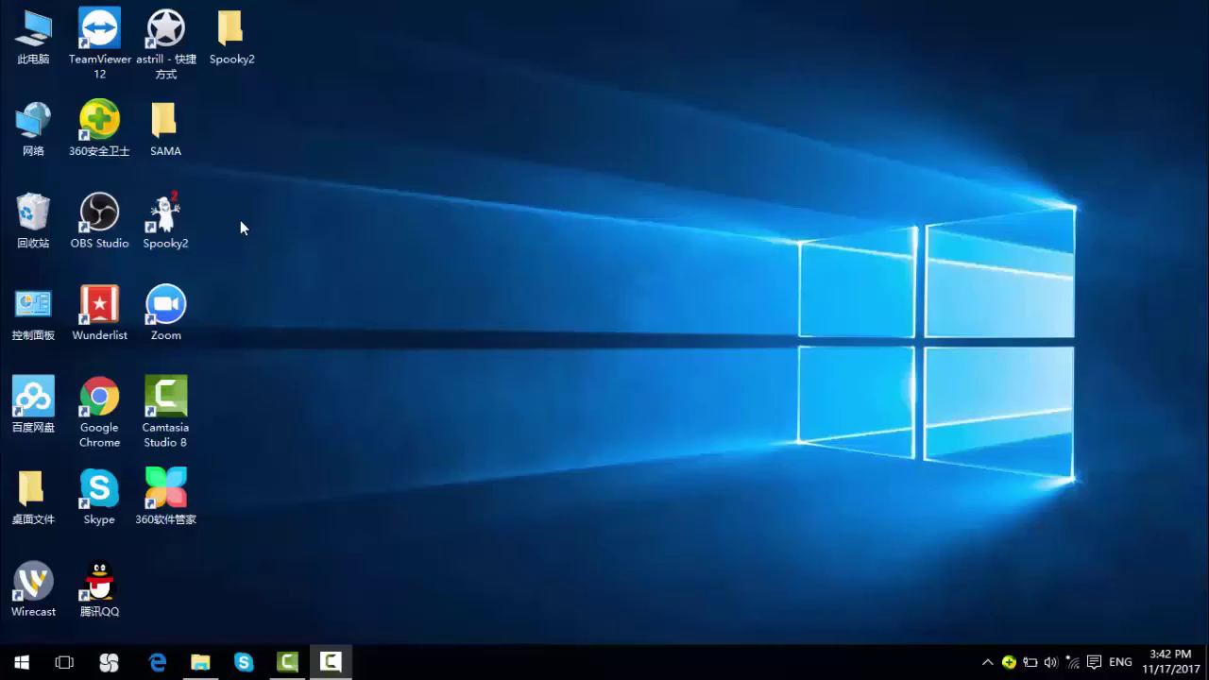
Launch Spooky2 from the desktop, enable the Advanced options, and check the connected hardware in the system settings.
{"action": "double_click", "coordinate": [177, 230]}
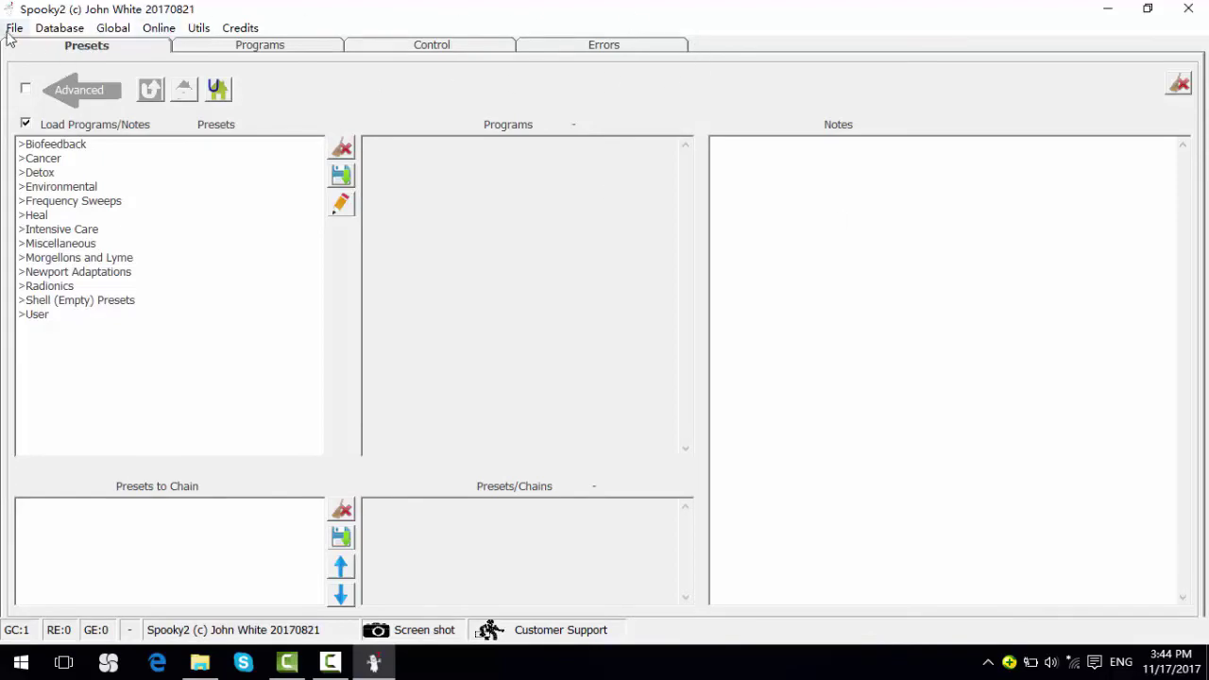
{"action": "left_click", "coordinate": [25, 90]}
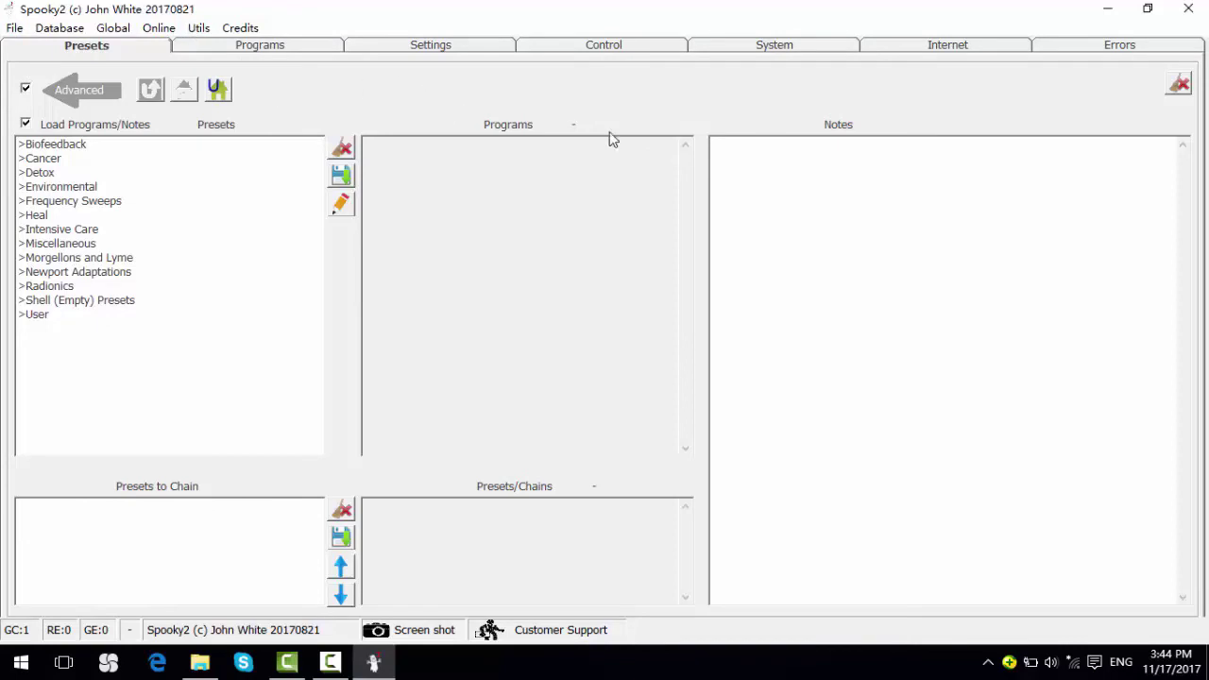
{"action": "left_click", "coordinate": [798, 51]}
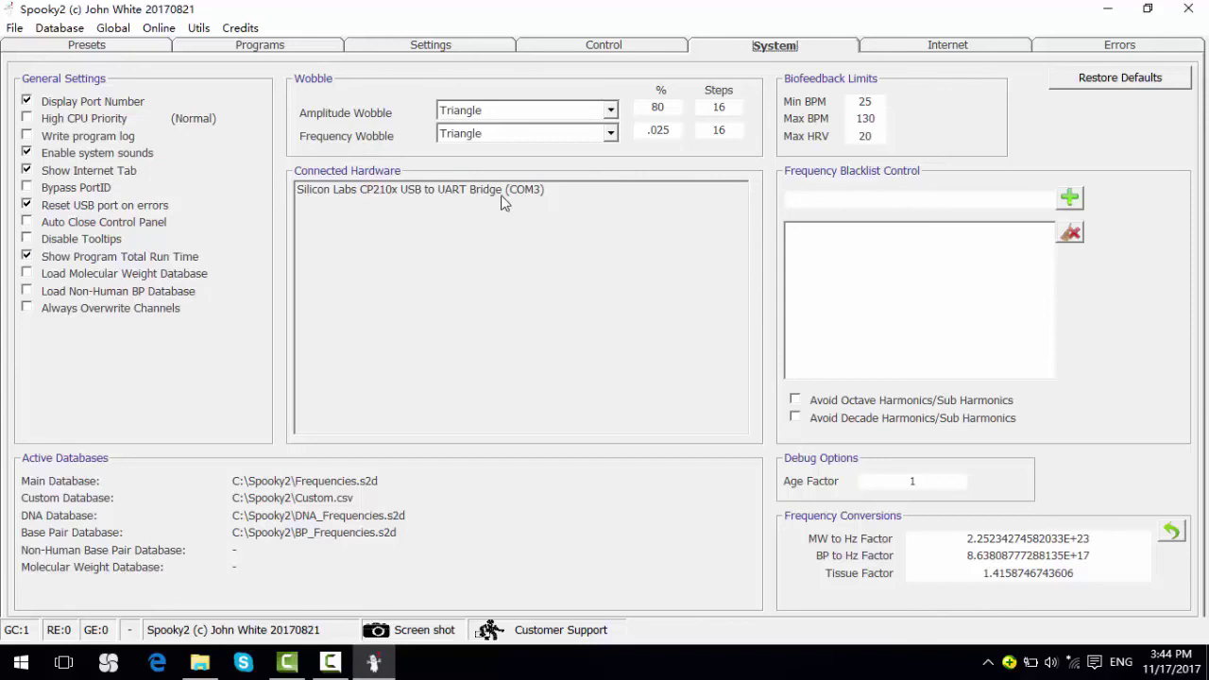
Load the Terrain (R) - BY preset from the Remote folder of the Detox preset collection.
{"action": "left_click", "coordinate": [94, 46]}
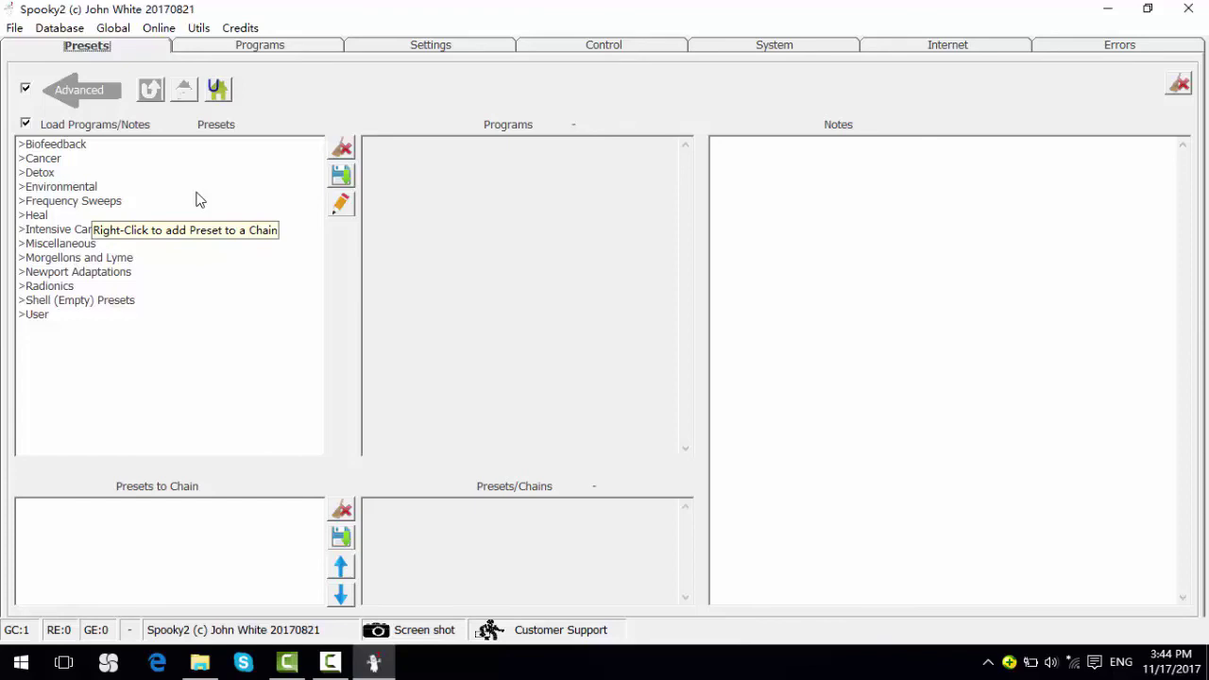
{"action": "left_click", "coordinate": [41, 174]}
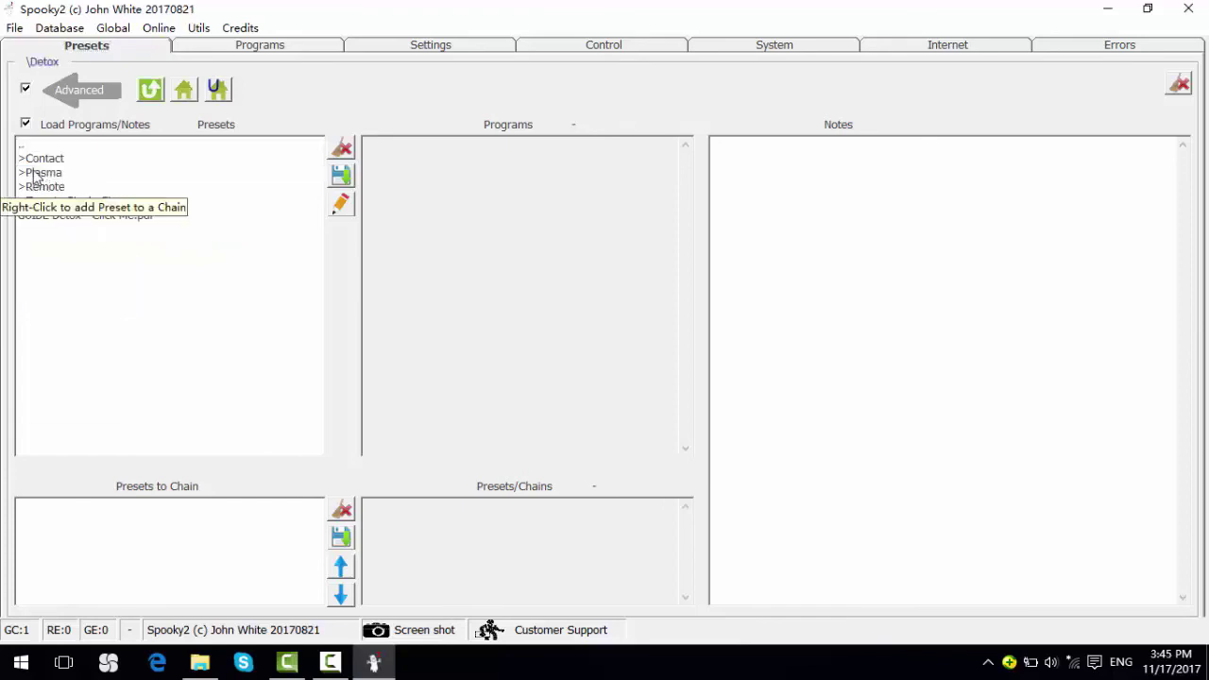
{"action": "left_click", "coordinate": [29, 190]}
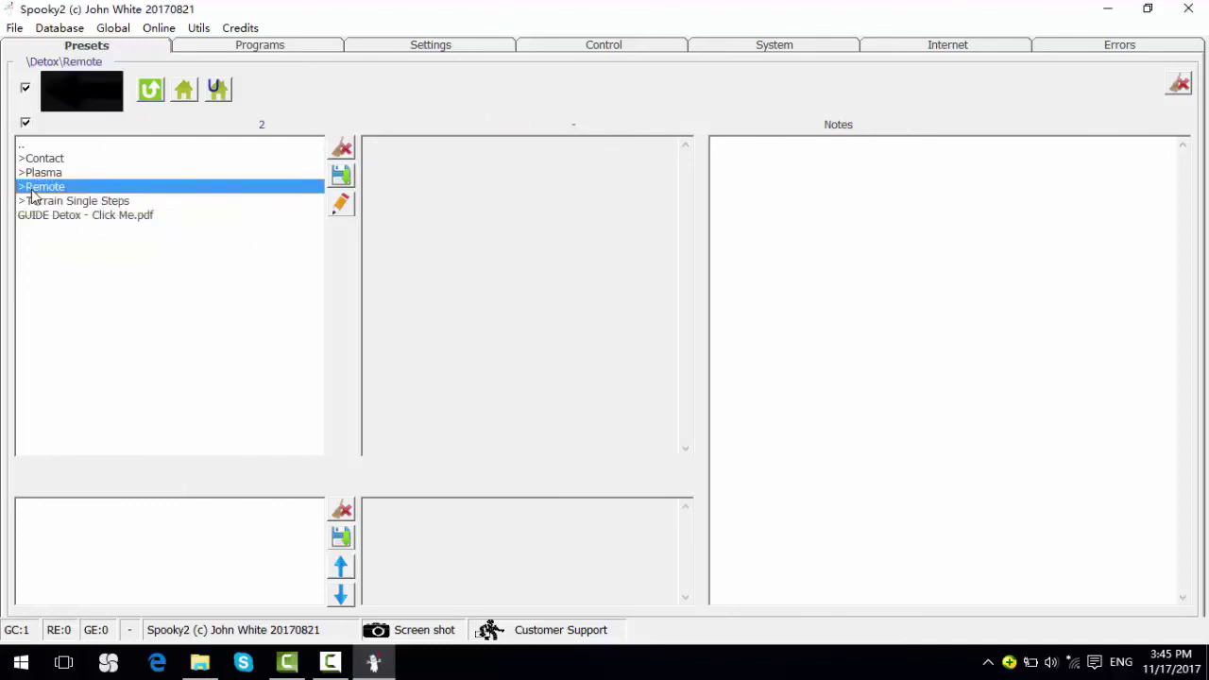
{"action": "left_click", "coordinate": [71, 167]}
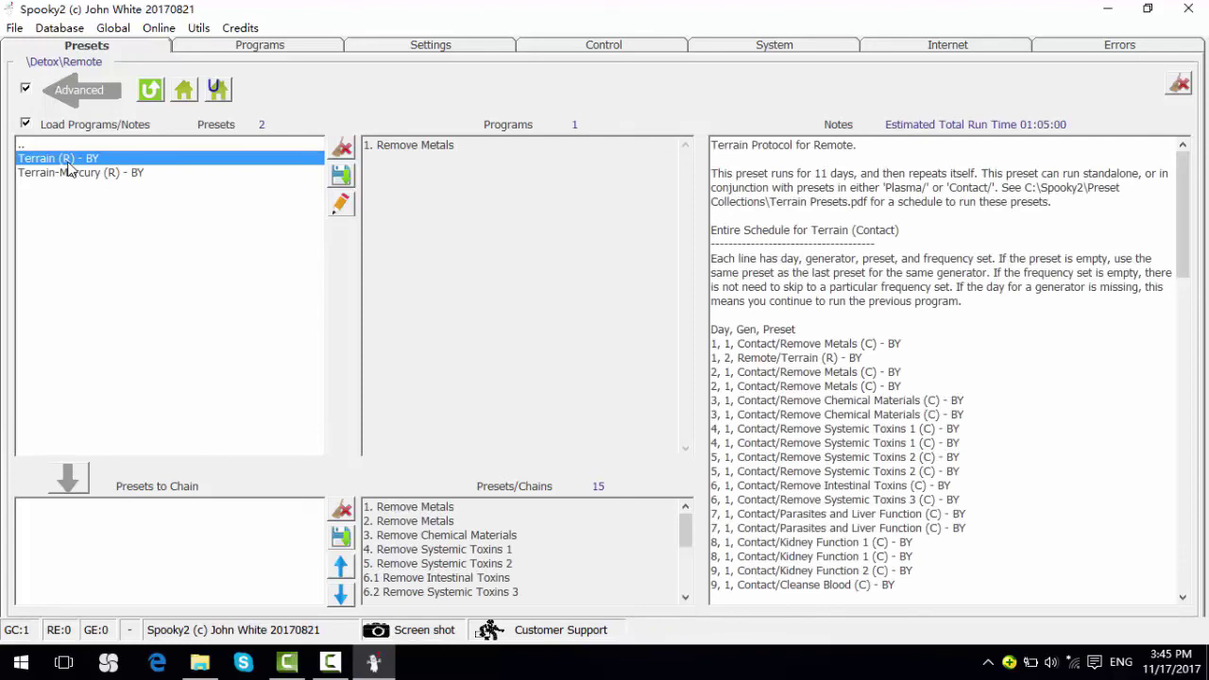
Allow generator overwrites, load the chosen preset into generator 3, and start the generator.
{"action": "left_click", "coordinate": [631, 47]}
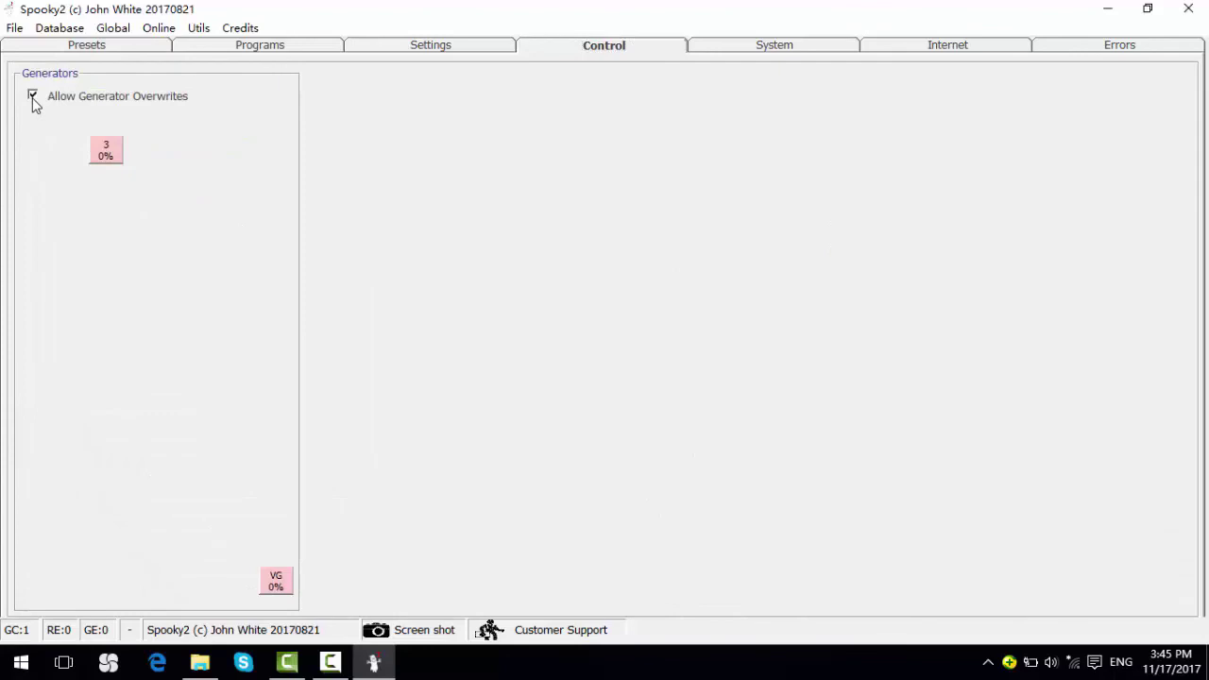
{"action": "left_click", "coordinate": [107, 154]}
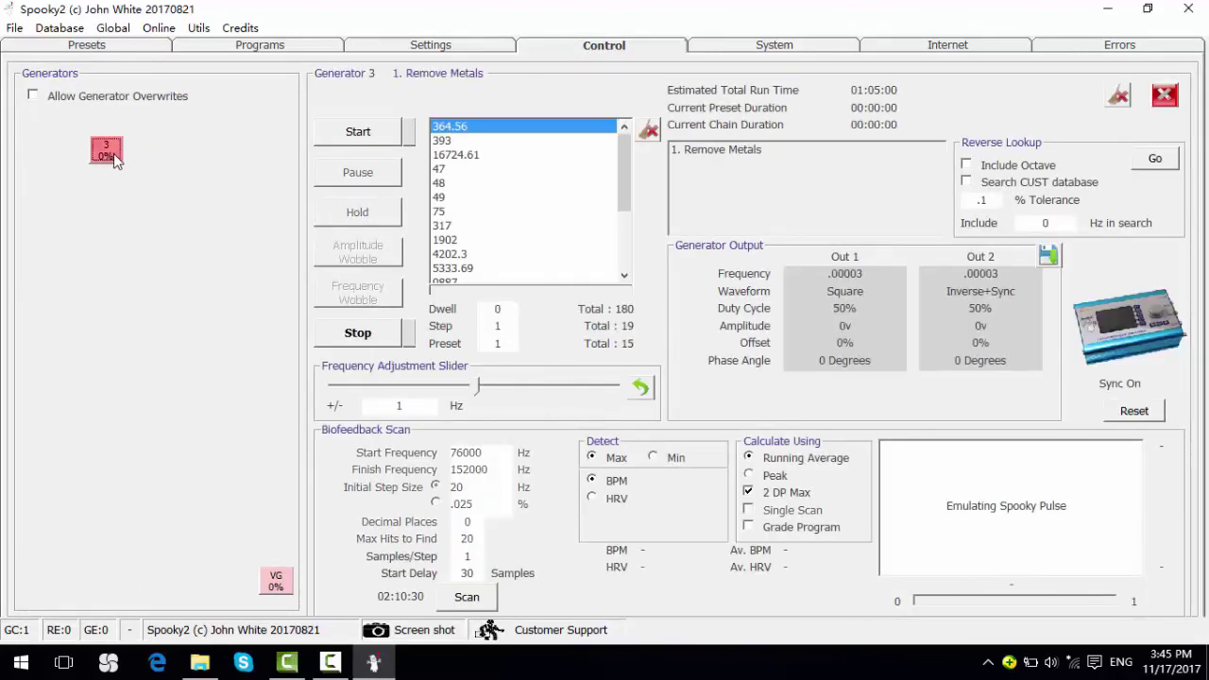
{"action": "left_click", "coordinate": [350, 143]}
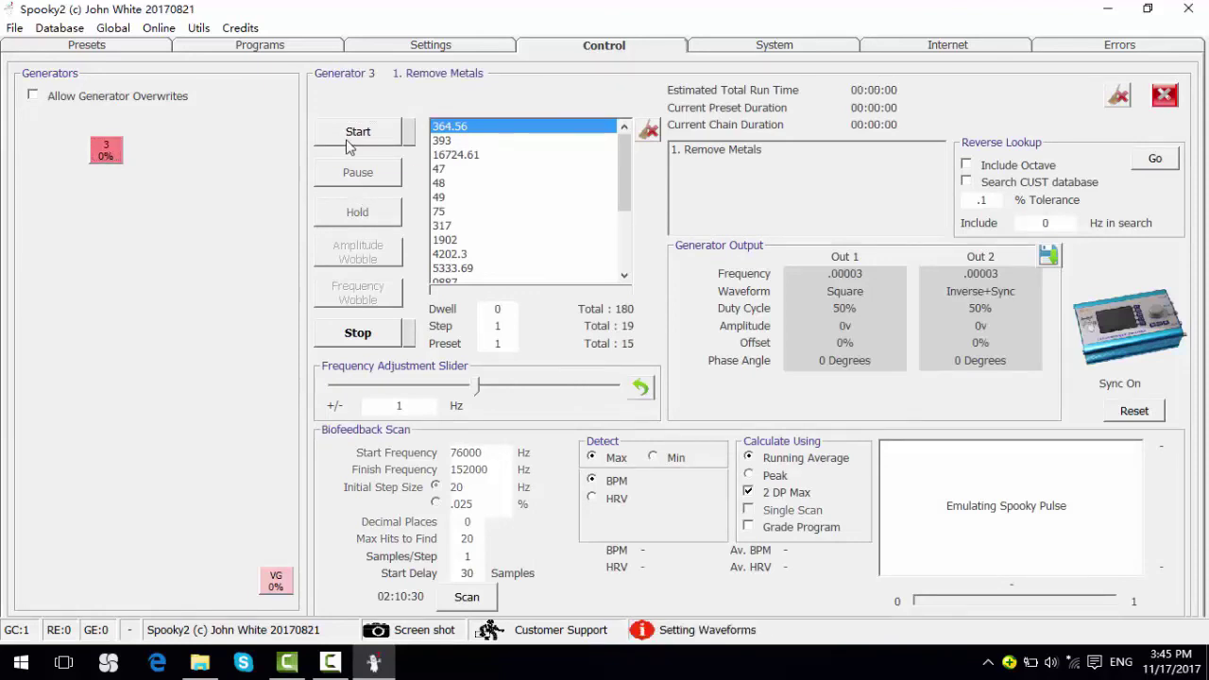